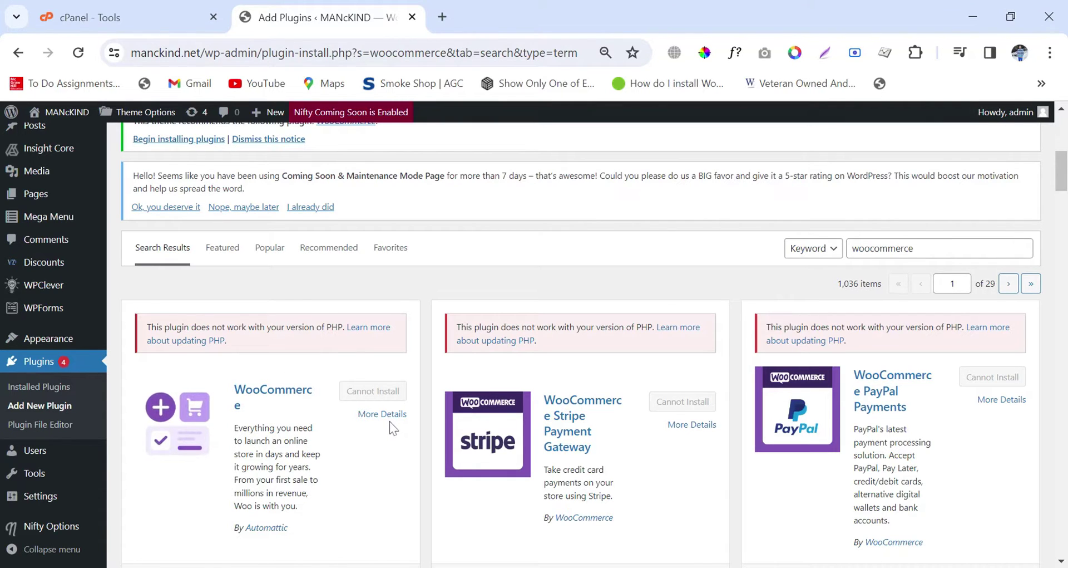
Step: Examine the PHP compatibility notices on the plugins listed in the woocommerce search results
scroll(389, 422, down, 2)
scroll(579, 337, down, 1)
scroll(578, 337, down, 5)
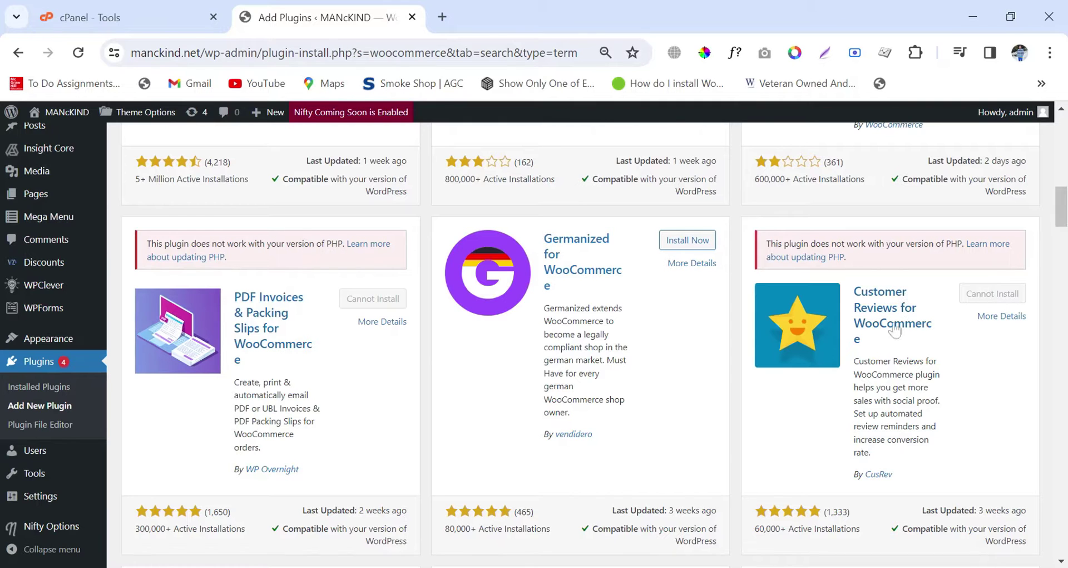
scroll(716, 410, up, 4)
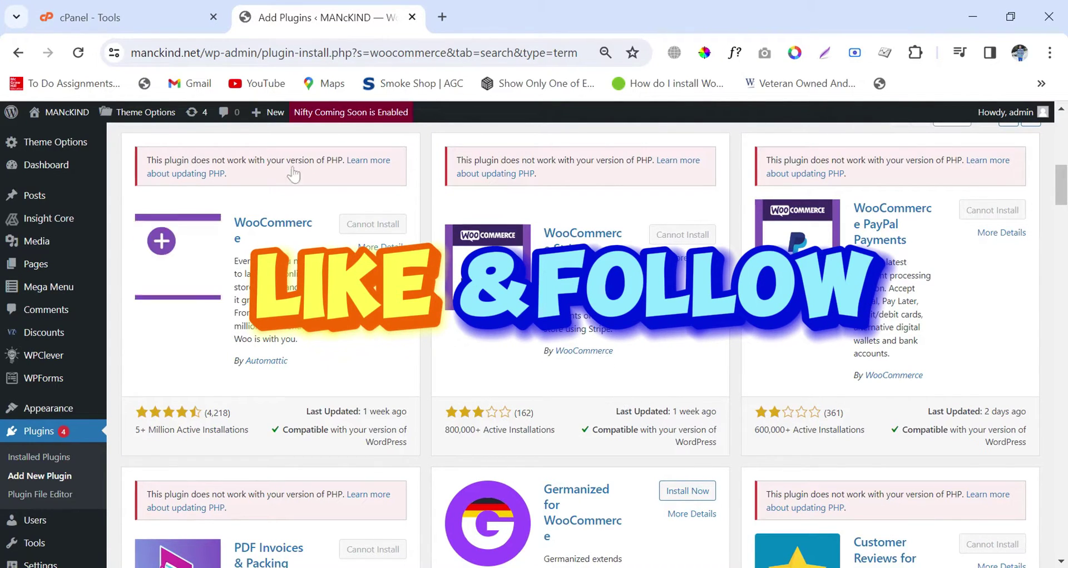
Step: Switch to cPanel and search its tools for "select php" to find Select PHP Version
click(101, 17)
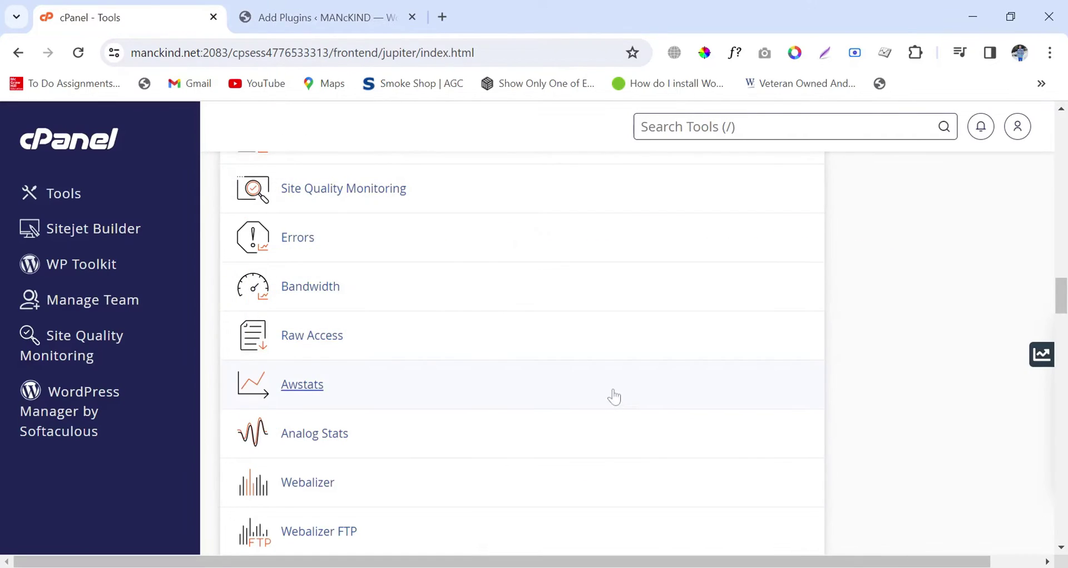
scroll(612, 390, up, 5)
scroll(614, 385, up, 15)
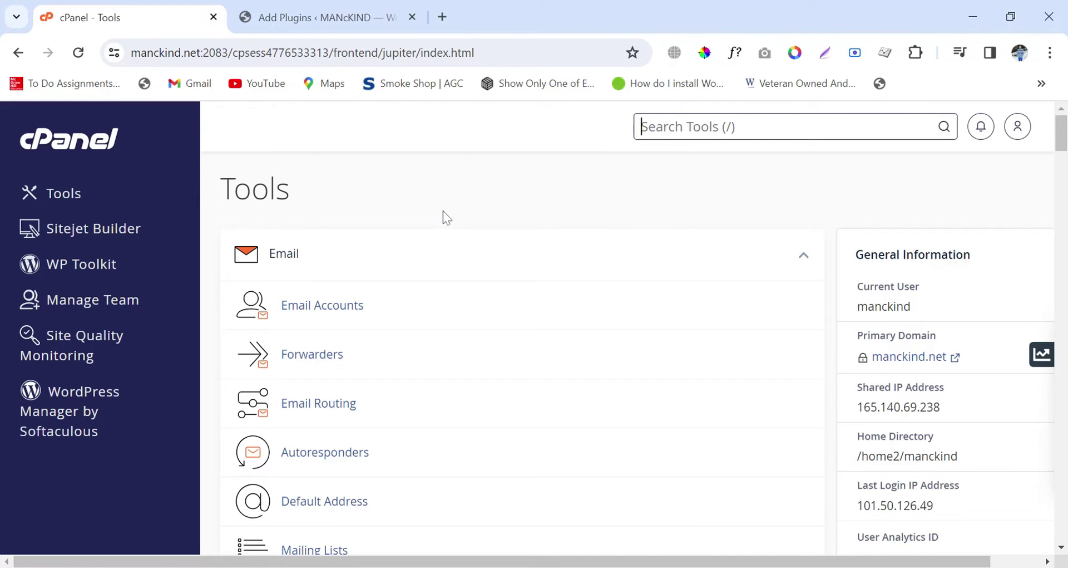
text(select php)
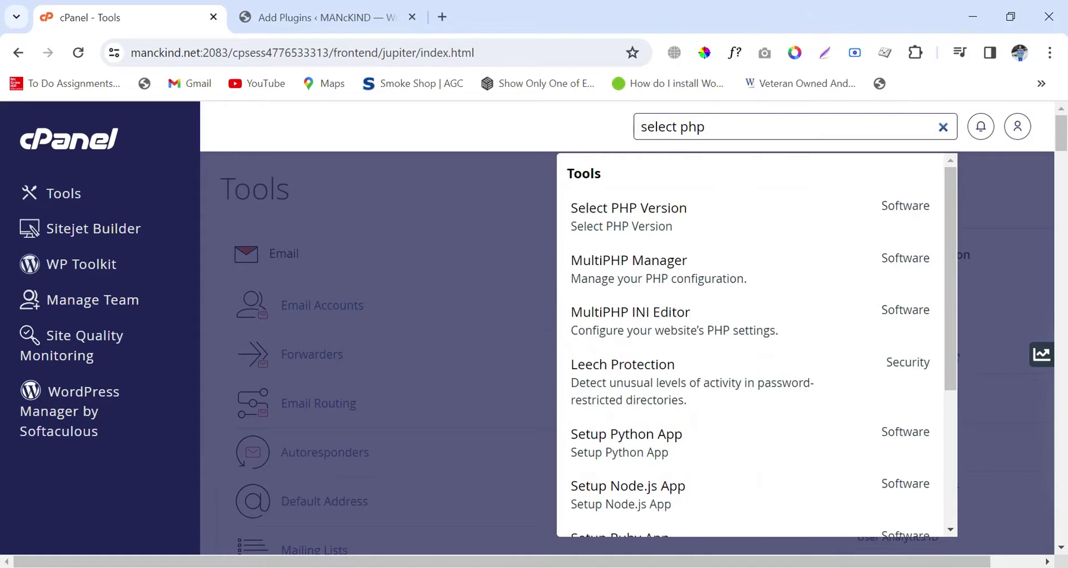
click(660, 227)
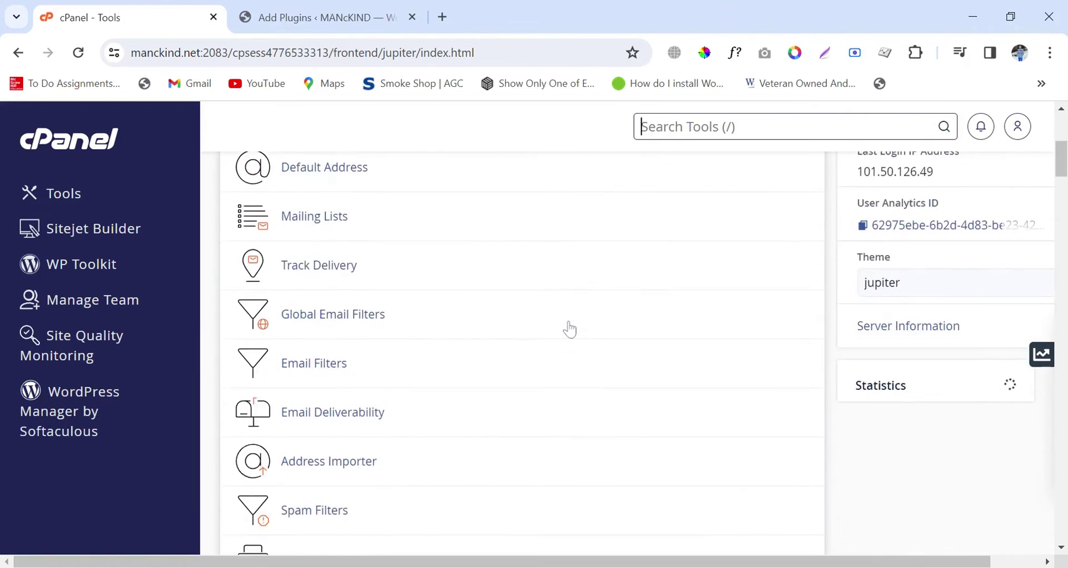
Step: Open Select PHP Version from the Software section of the tools list
scroll(568, 329, down, 20)
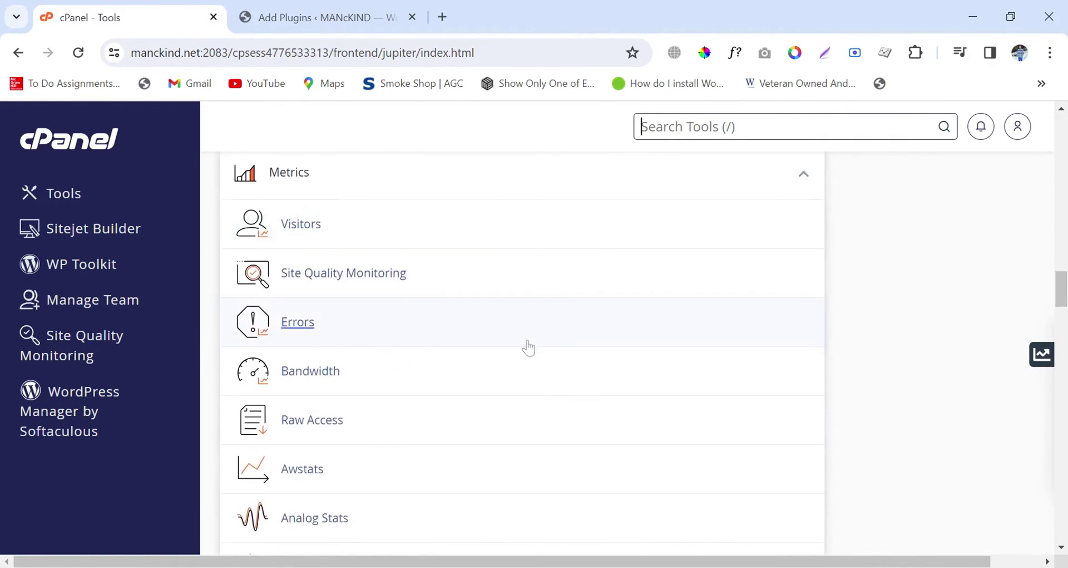
scroll(528, 348, down, 15)
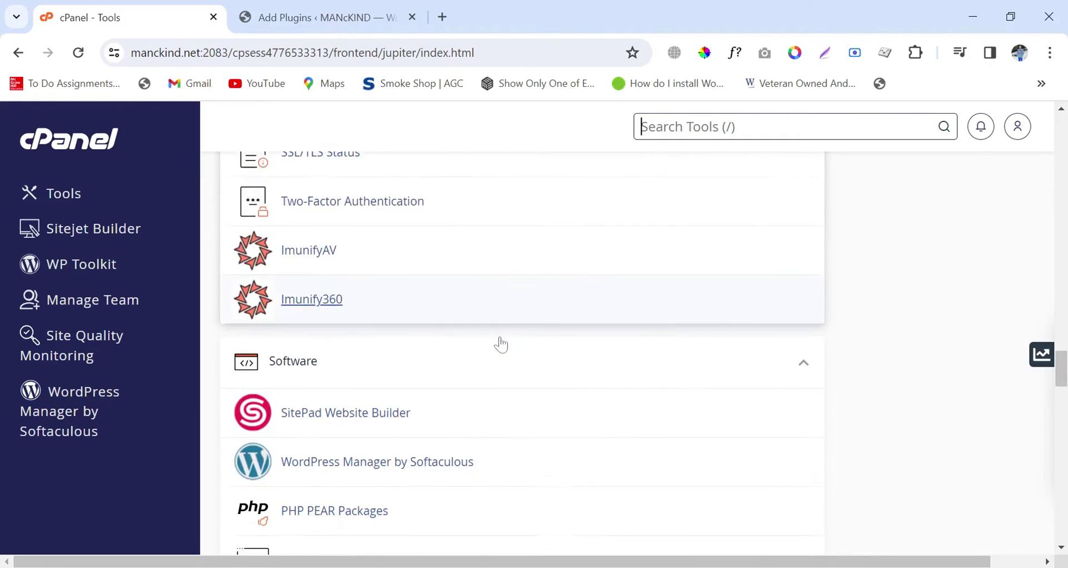
scroll(501, 344, down, 7)
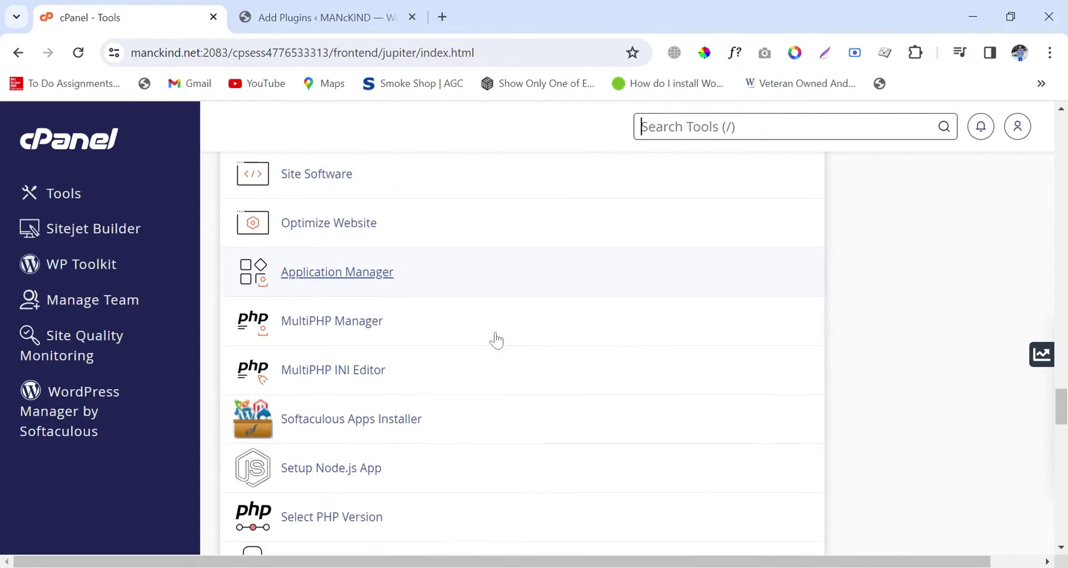
scroll(490, 358, down, 3)
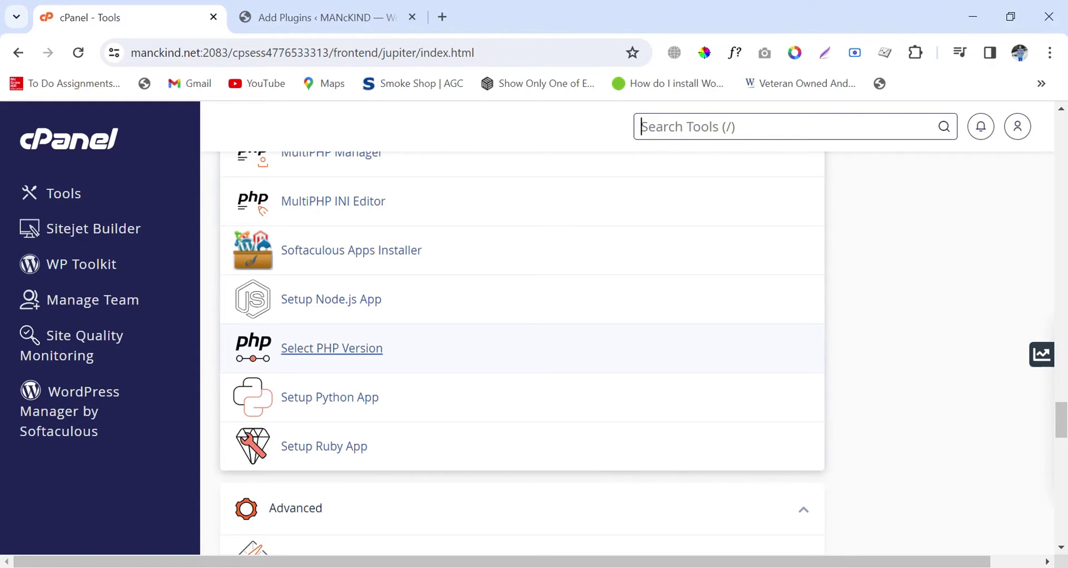
scroll(396, 352, up, 2)
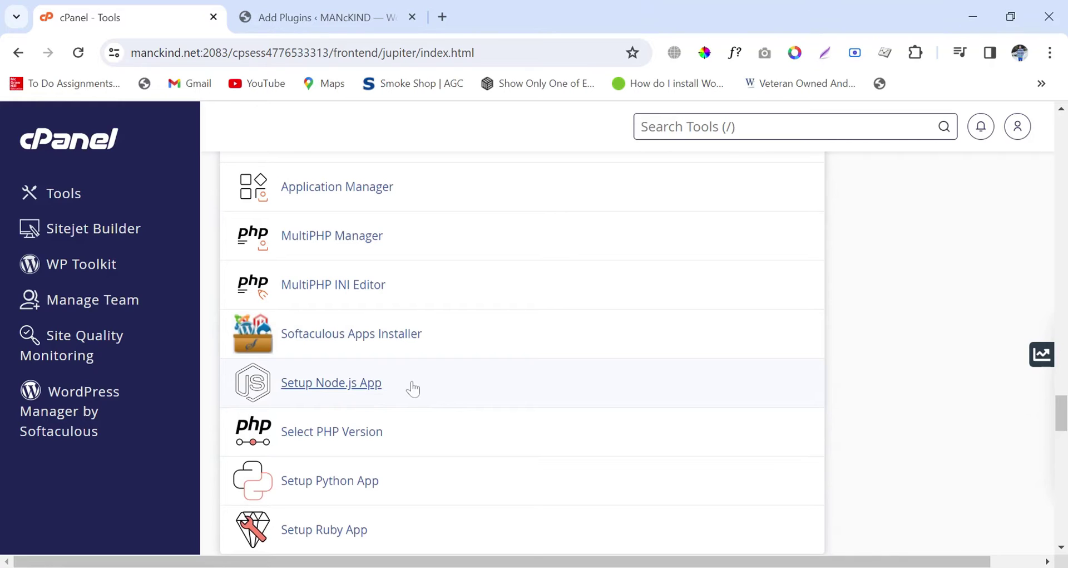
scroll(415, 384, up, 3)
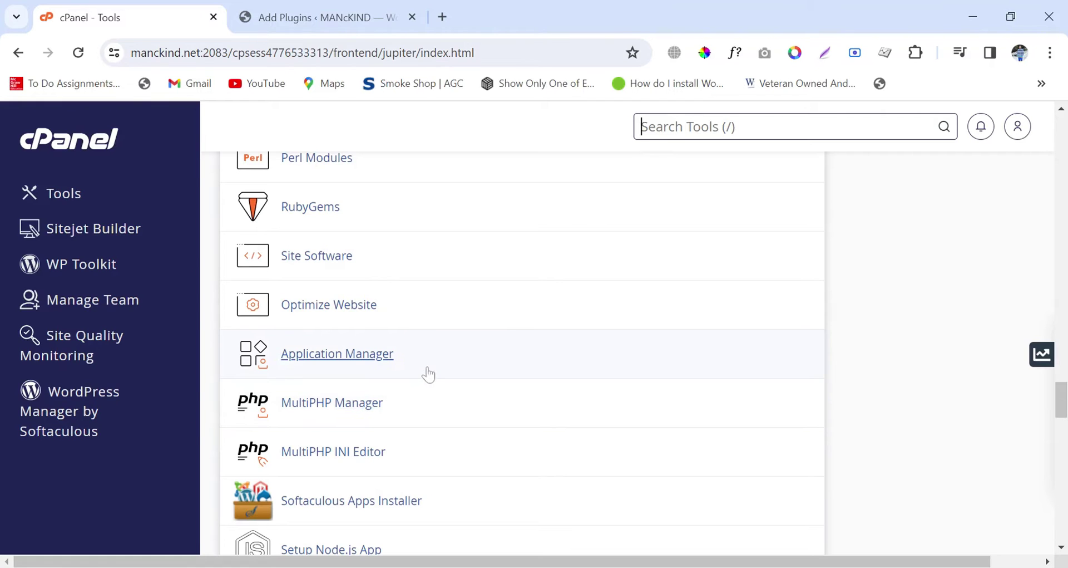
scroll(696, 371, up, 8)
scroll(699, 372, up, 2)
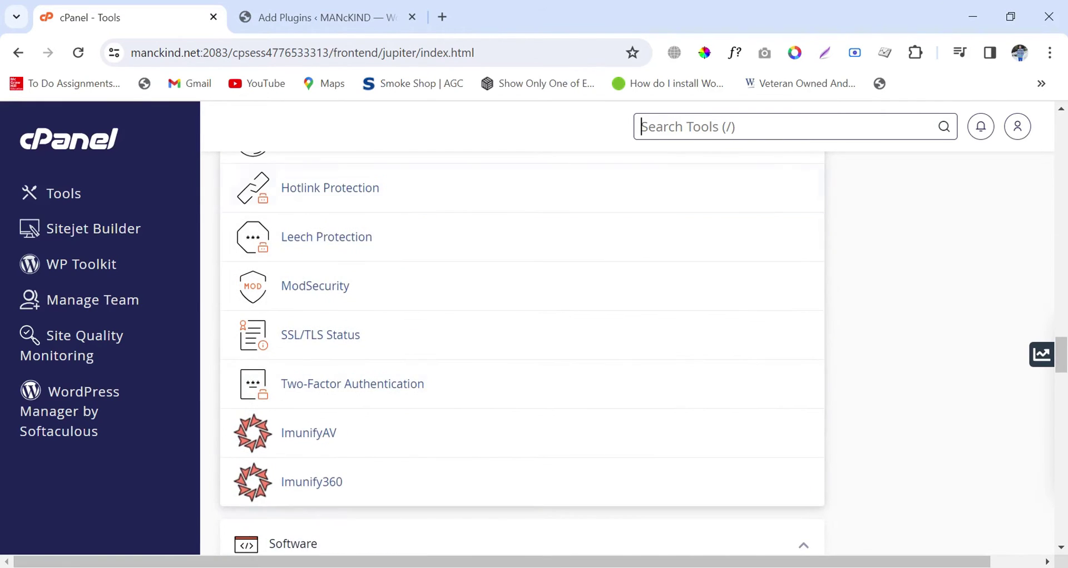
scroll(716, 243, down, 9)
scroll(611, 297, down, 6)
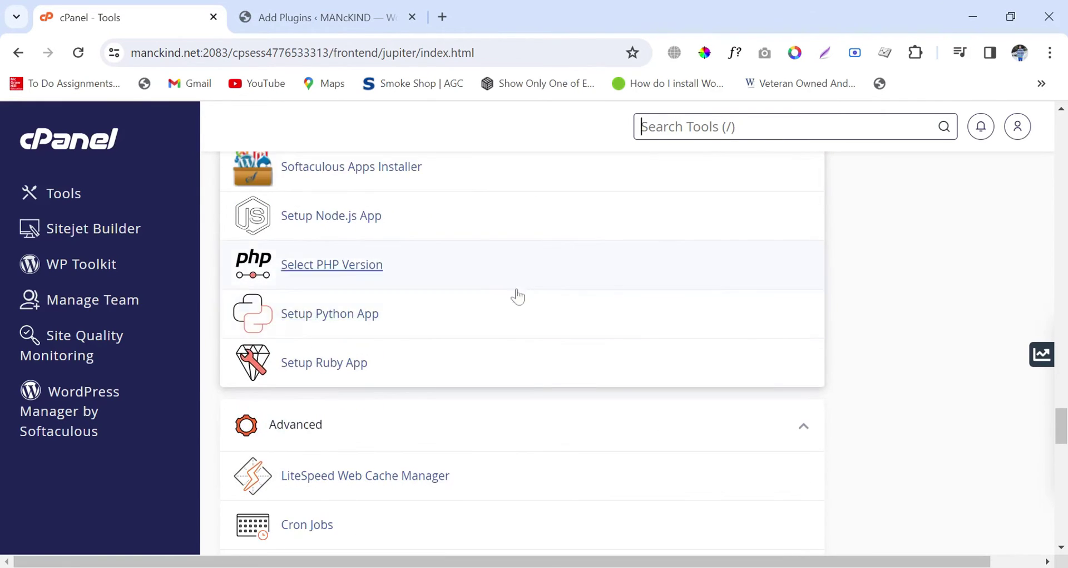
click(349, 273)
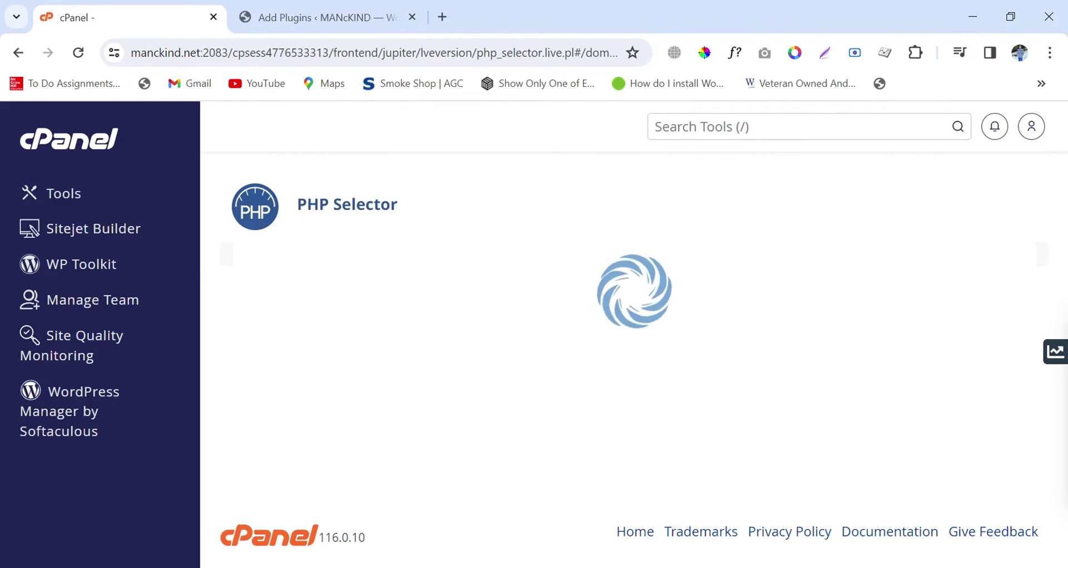
Step: Set the current PHP version to 8.1 in the PHP Selector and apply the change
scroll(810, 240, down, 1)
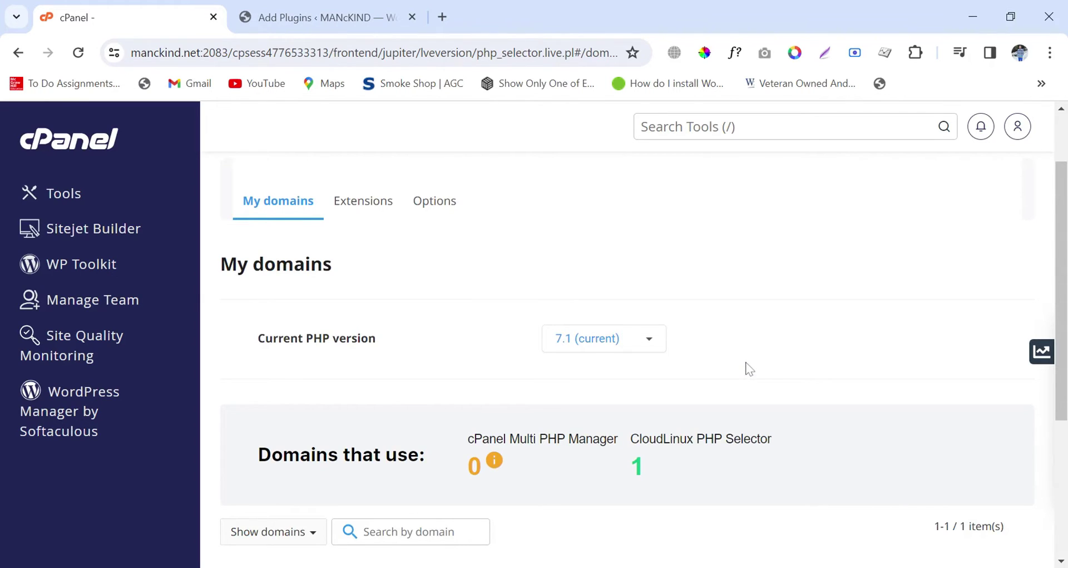
scroll(746, 365, down, 1)
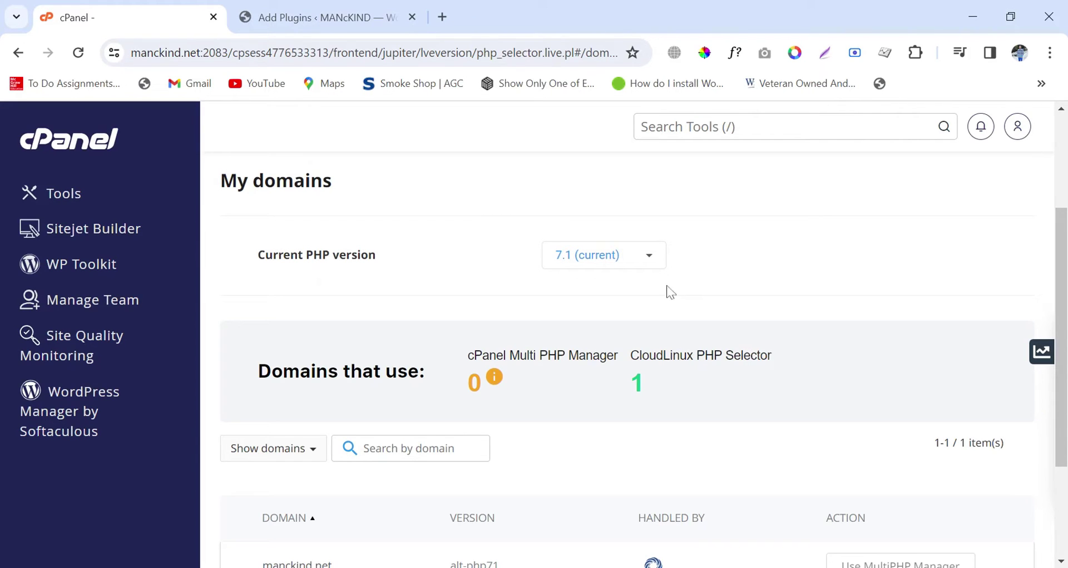
click(639, 259)
scroll(640, 312, down, 3)
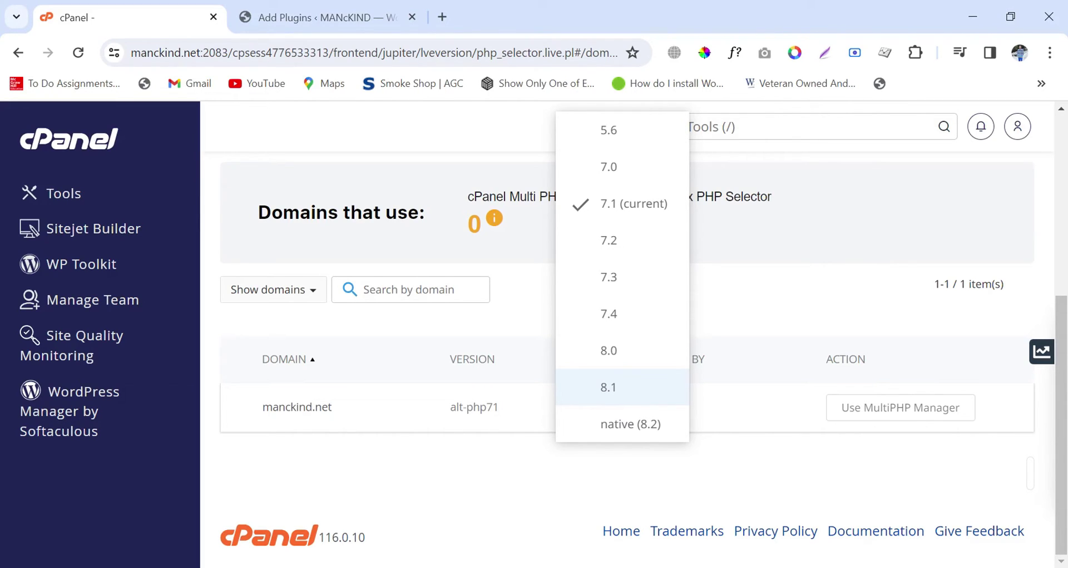
click(631, 387)
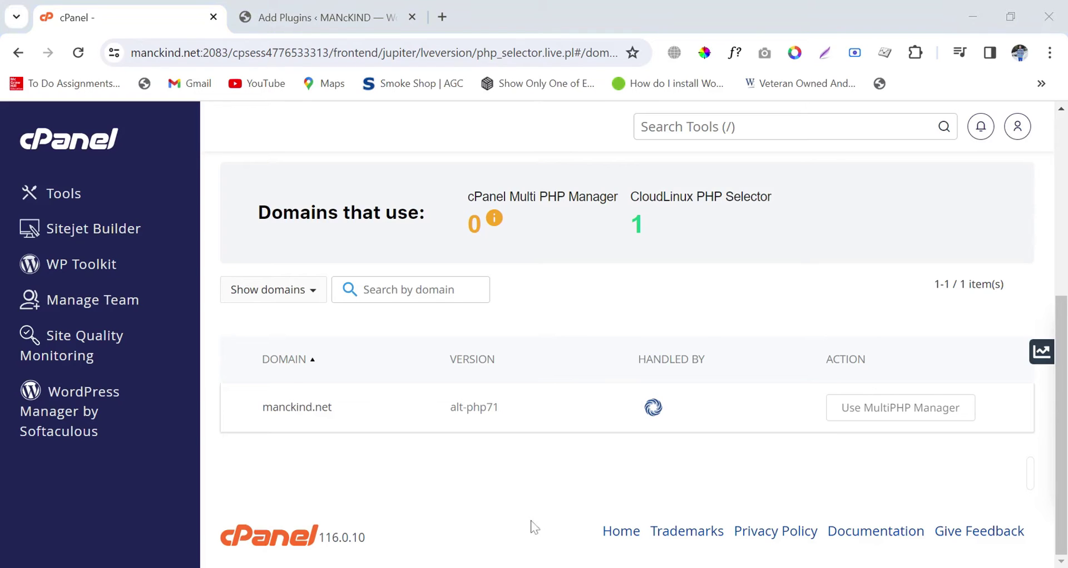
scroll(548, 470, up, 5)
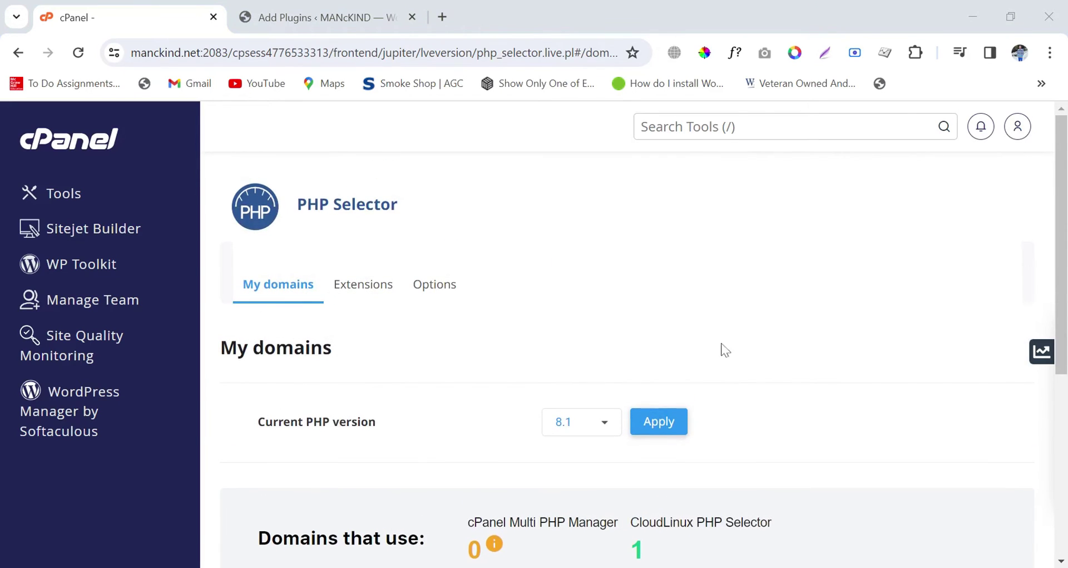
click(663, 428)
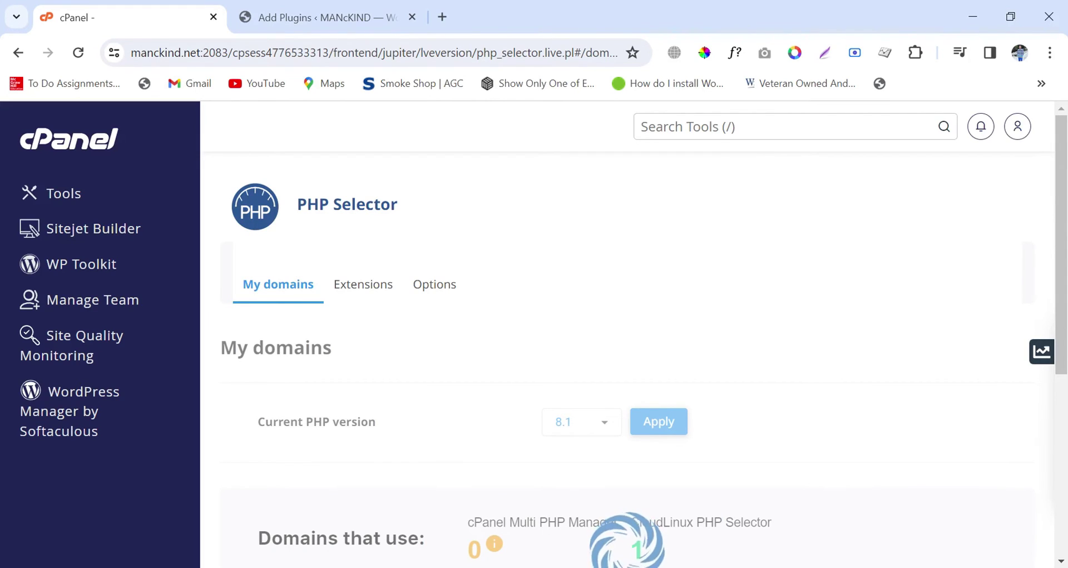
Step: Return to the WordPress Add Plugins page and reload the woocommerce search results
click(276, 21)
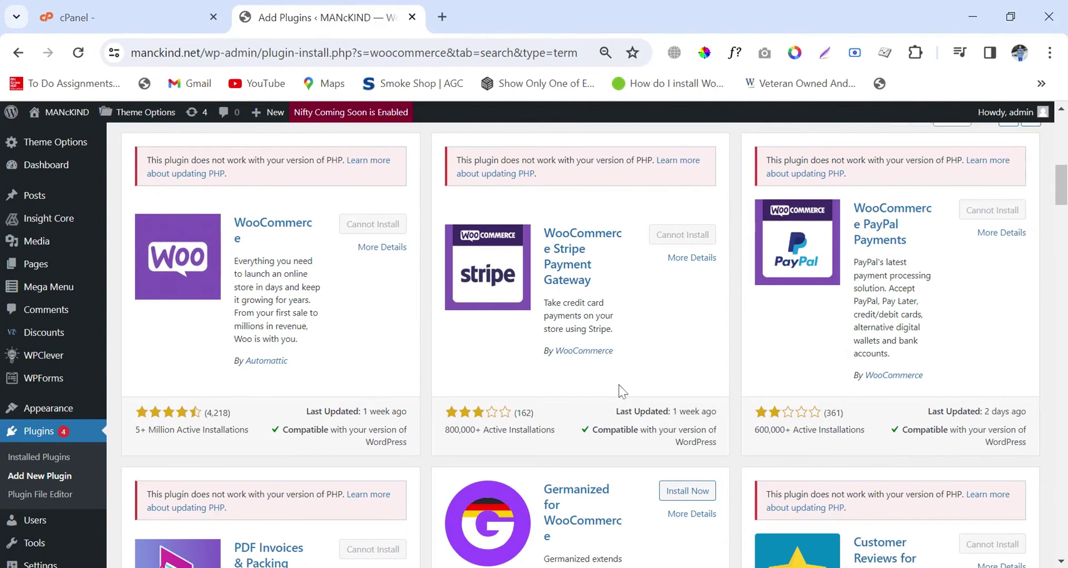
scroll(767, 448, up, 3)
click(78, 53)
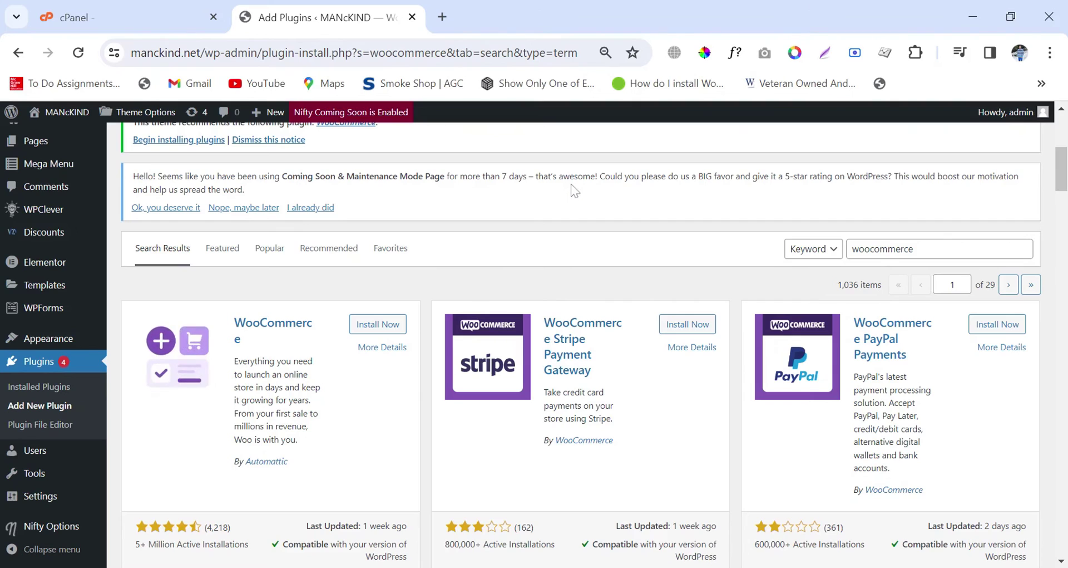
Step: Install the WooCommerce plugin by Automattic and activate it
click(378, 327)
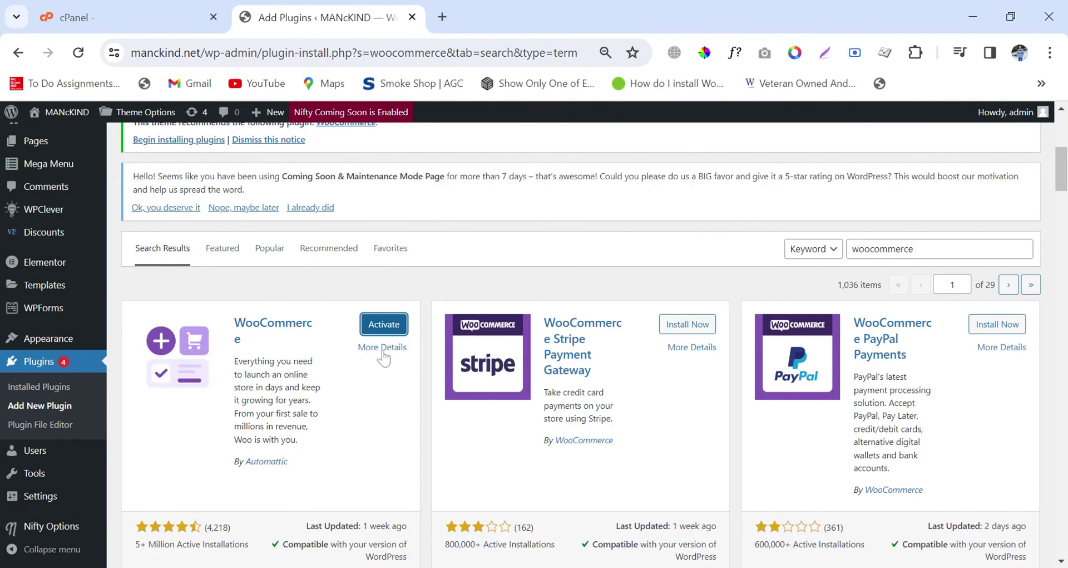
click(381, 328)
scroll(534, 344, up, 3)
scroll(561, 334, down, 3)
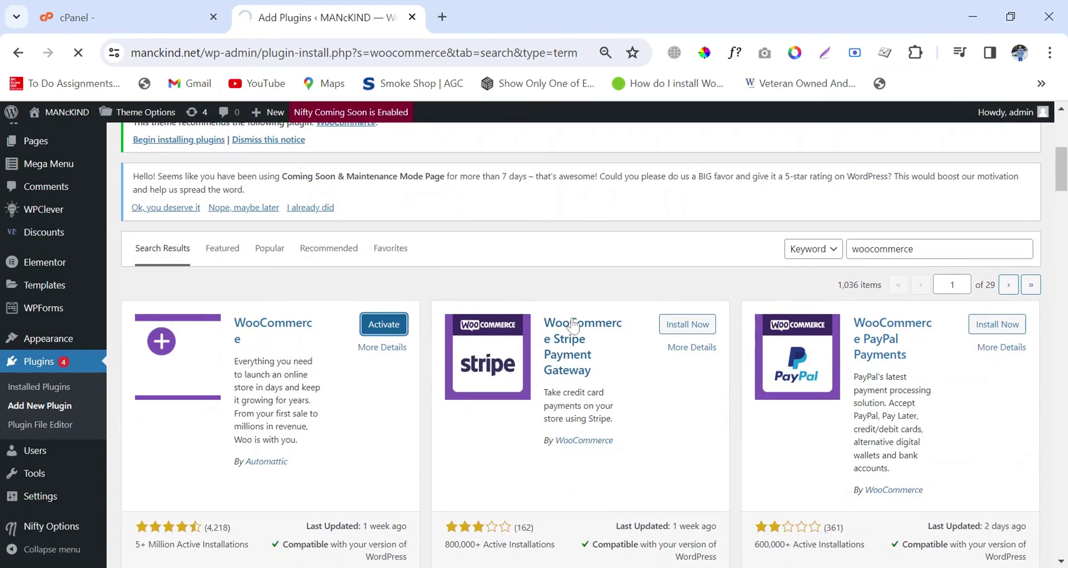